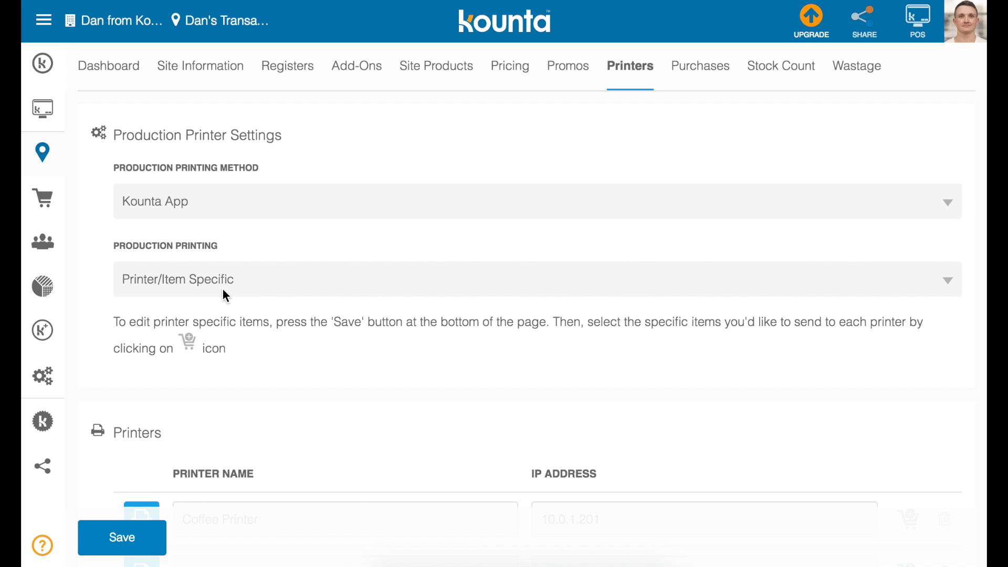
# - Tick the Coffee category (25 products) for the Coffee Printer and save the assignment
pyautogui.scroll(-1, 226, 295)
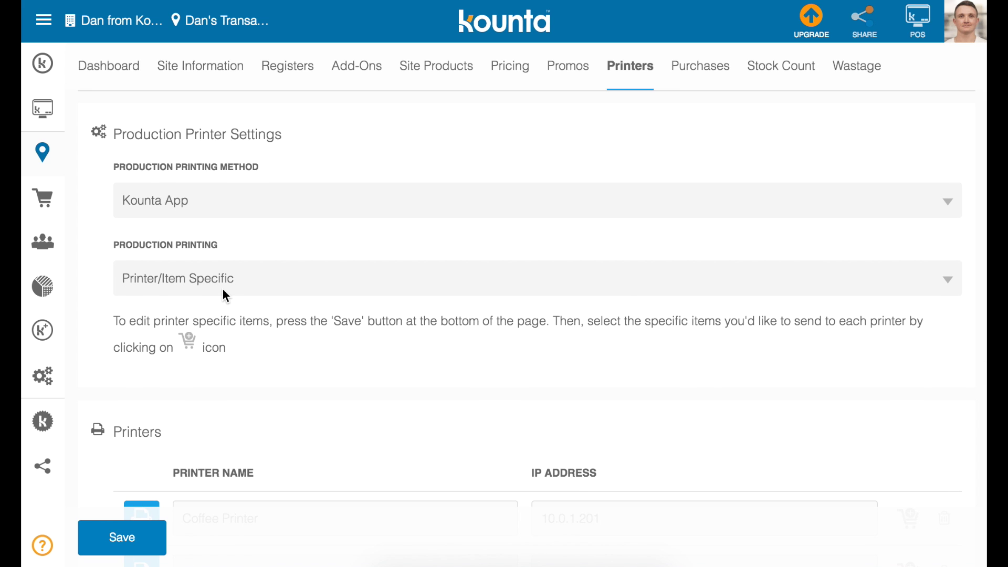
pyautogui.scroll(-5, 223, 289)
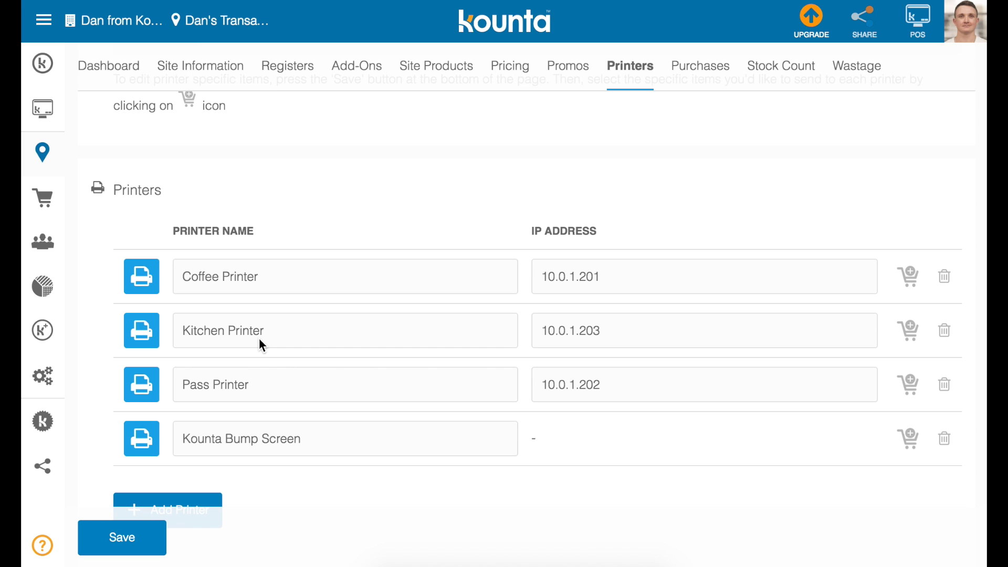
pyautogui.click(910, 275)
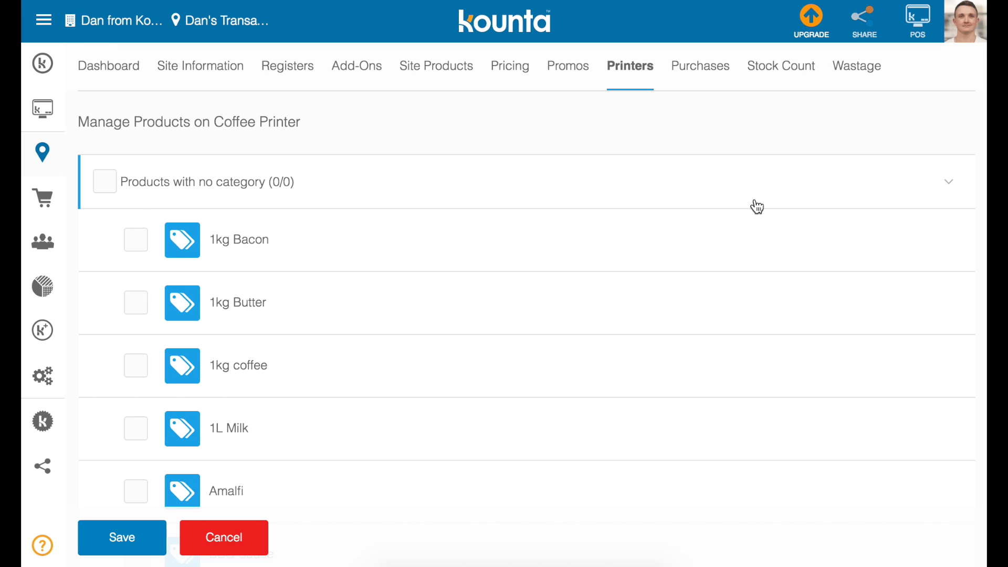
pyautogui.scroll(-3, 102, 268)
pyautogui.click(99, 289)
pyautogui.click(922, 221)
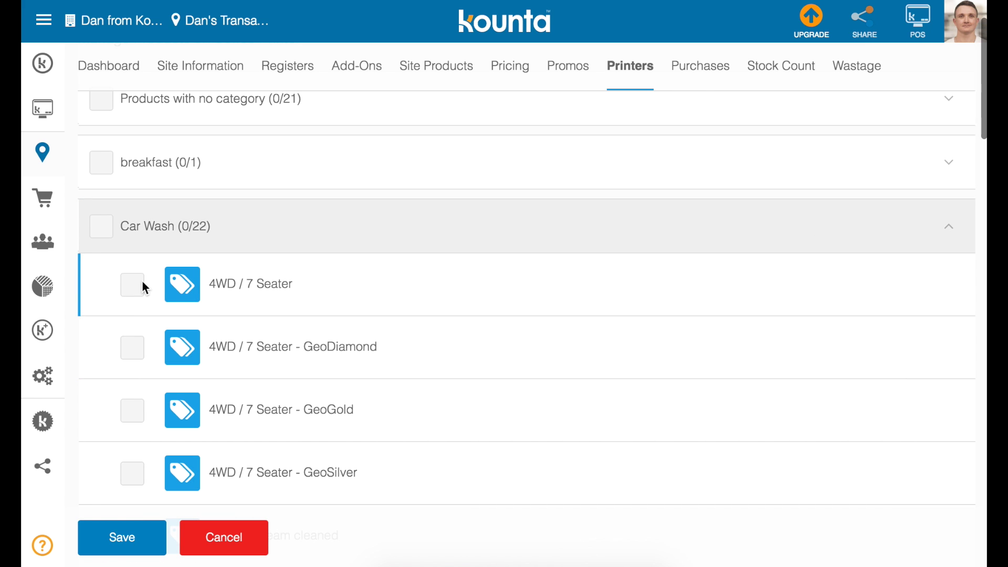
pyautogui.click(939, 232)
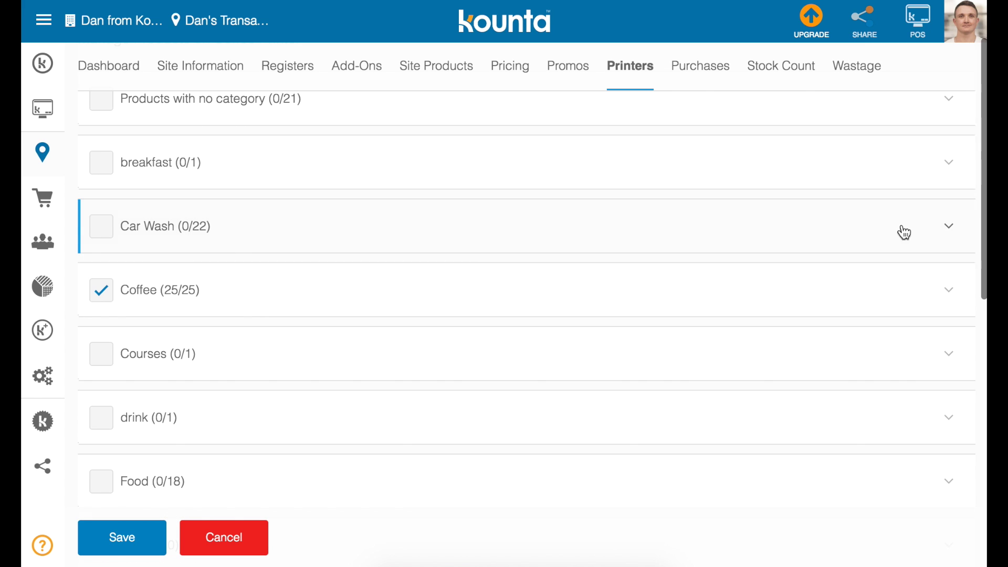
pyautogui.click(122, 537)
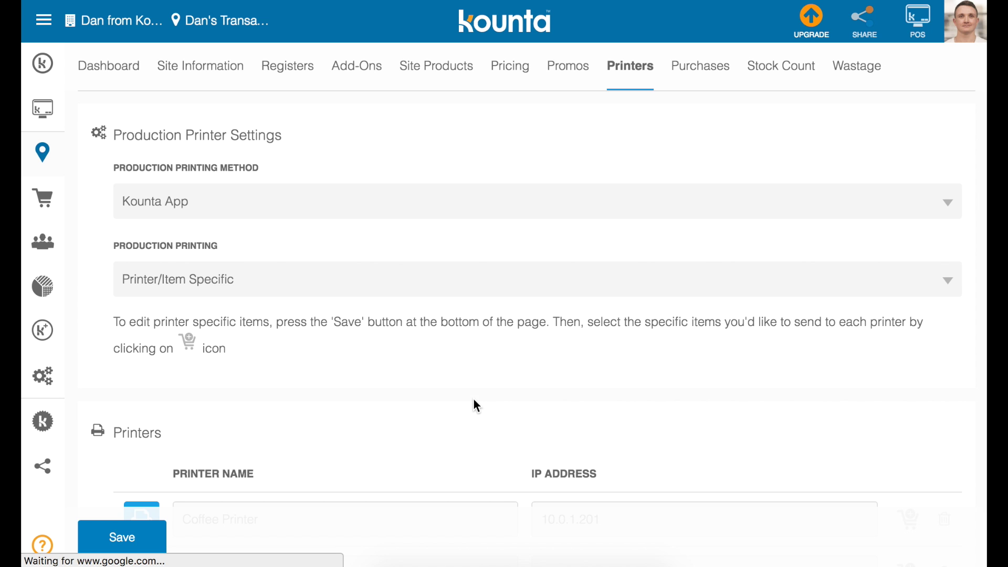
pyautogui.scroll(-4, 474, 400)
# - Tick the breakfast, Food and Pizza categories for the Kitchen Printer and save
pyautogui.click(909, 395)
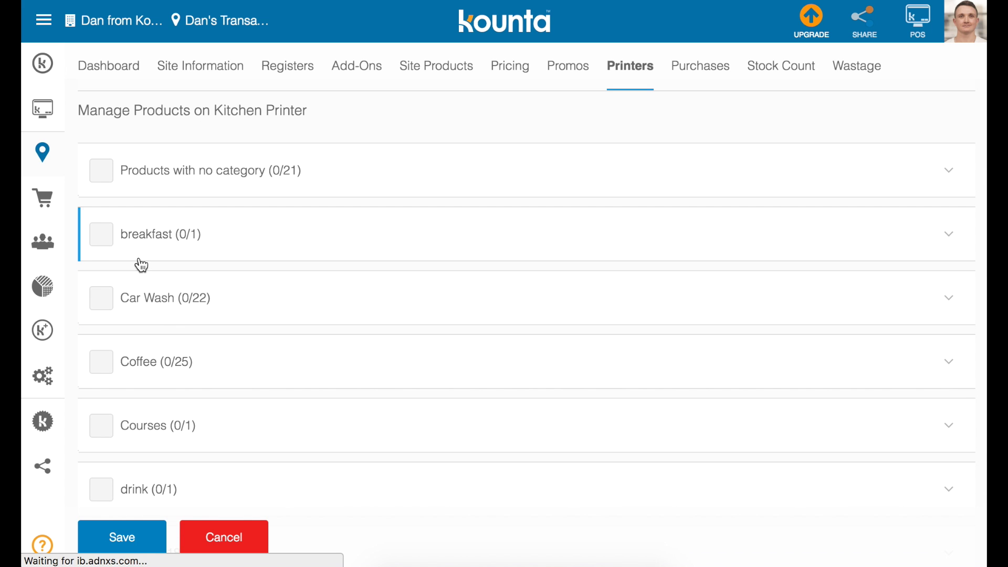
pyautogui.click(101, 235)
pyautogui.scroll(-3, 120, 375)
pyautogui.click(100, 389)
pyautogui.scroll(-3, 100, 400)
pyautogui.click(101, 404)
pyautogui.click(121, 537)
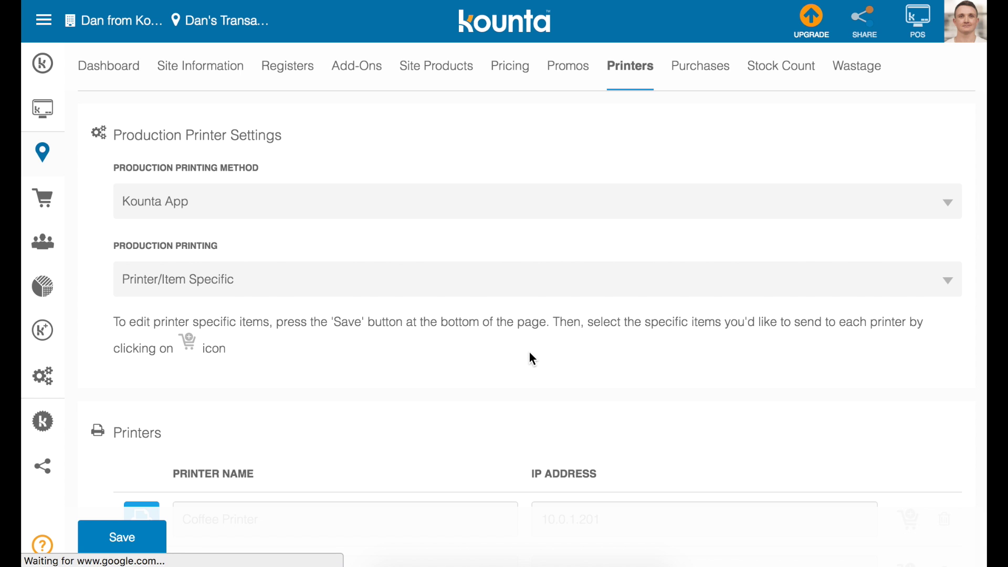
# - Review the printer list: Coffee 10.0.1.201, Kitchen 10.0.1.203, Pass 10.0.1.202, Bump Screen
pyautogui.scroll(-5, 530, 357)
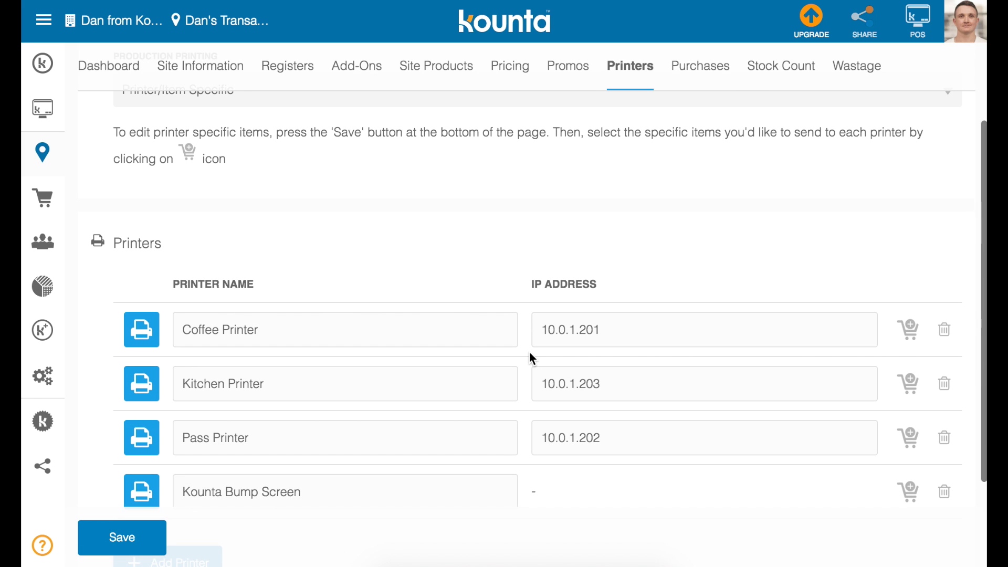
pyautogui.click(249, 438)
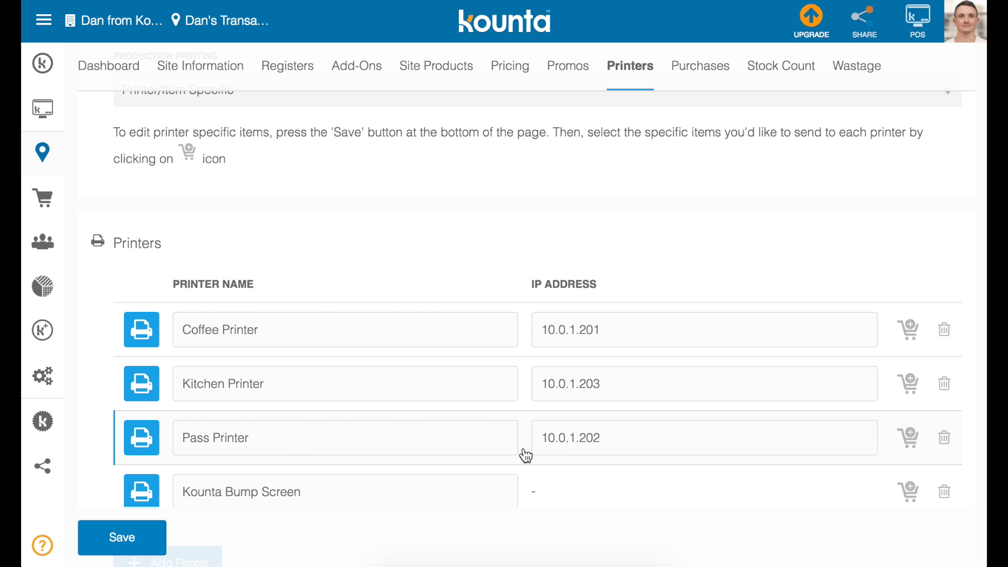
pyautogui.scroll(-3, 526, 455)
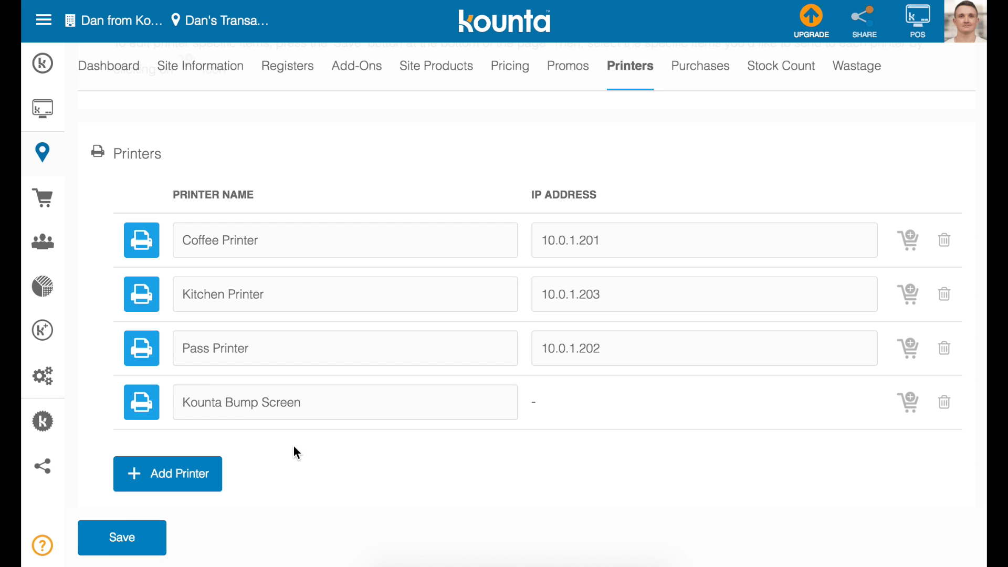
# - Enter name 'Coffee Printer 2' and IP 10.0.1.201 in the Add New Printer dialog and submit
pyautogui.click(181, 478)
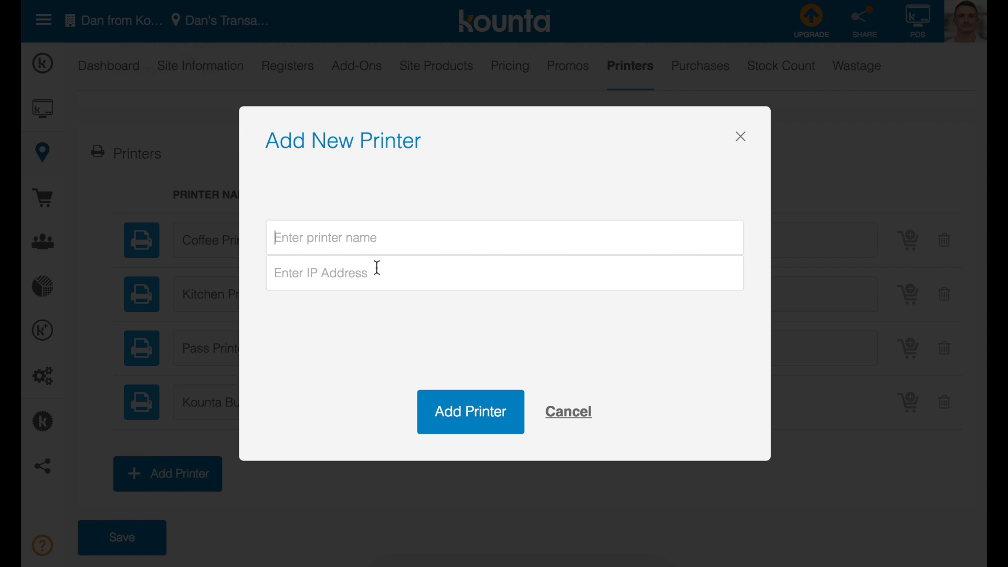
pyautogui.write('Co')
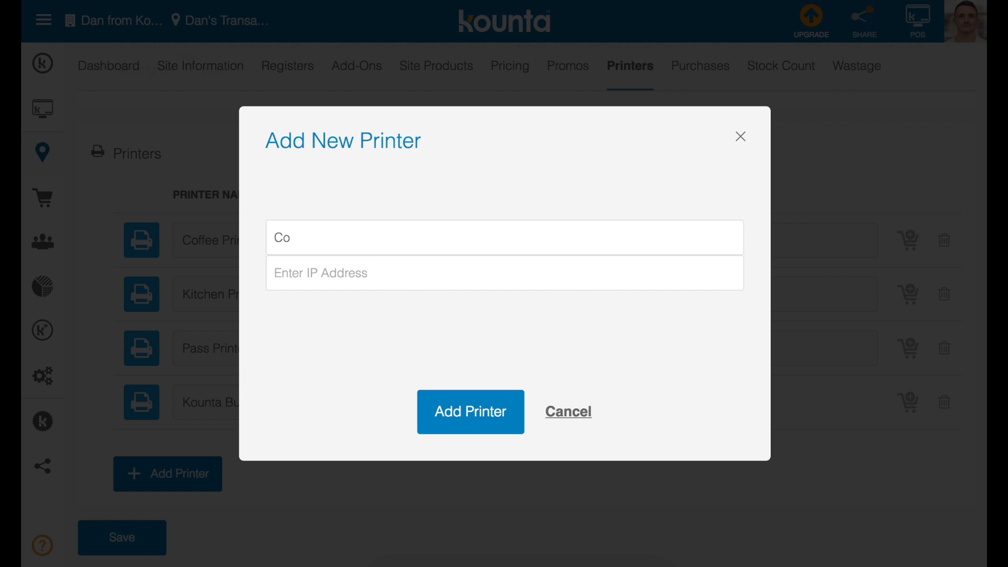
pyautogui.write('ffee Printer 2')
pyautogui.click(423, 278)
pyautogui.write('10.0.1.201')
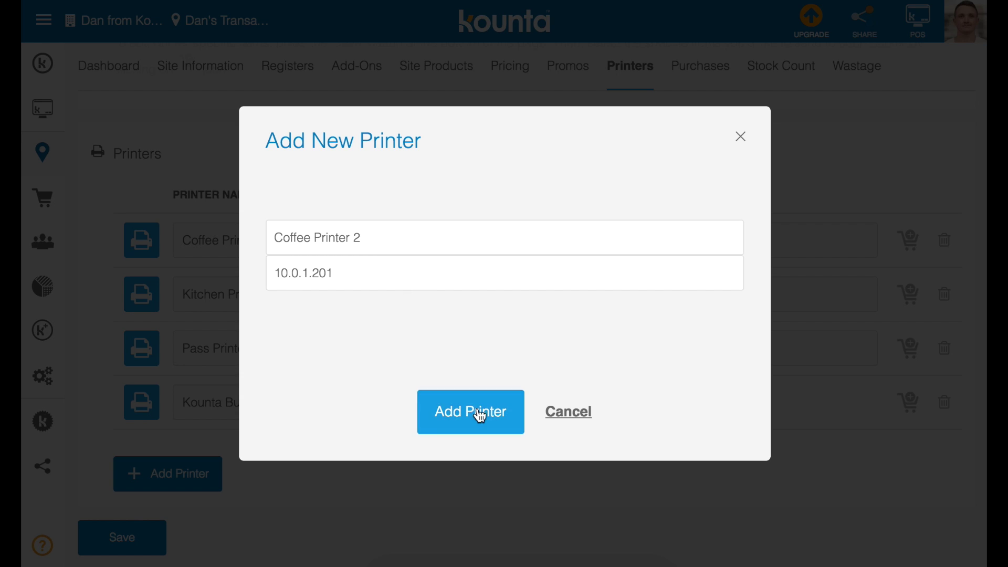
pyautogui.click(478, 411)
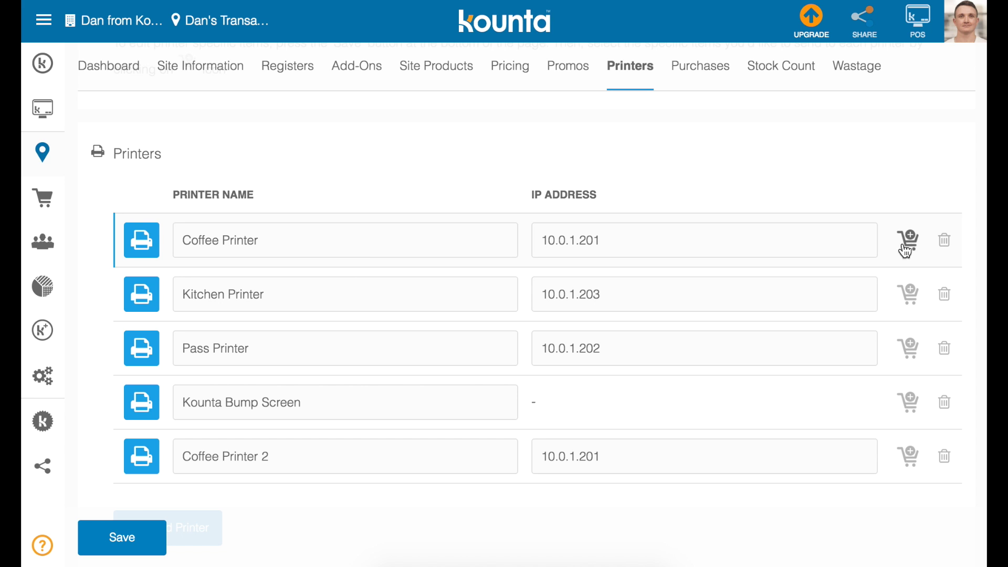
# - Assign the Coffee category to Coffee Printer 2 and save
pyautogui.click(912, 463)
pyautogui.click(107, 376)
pyautogui.click(118, 537)
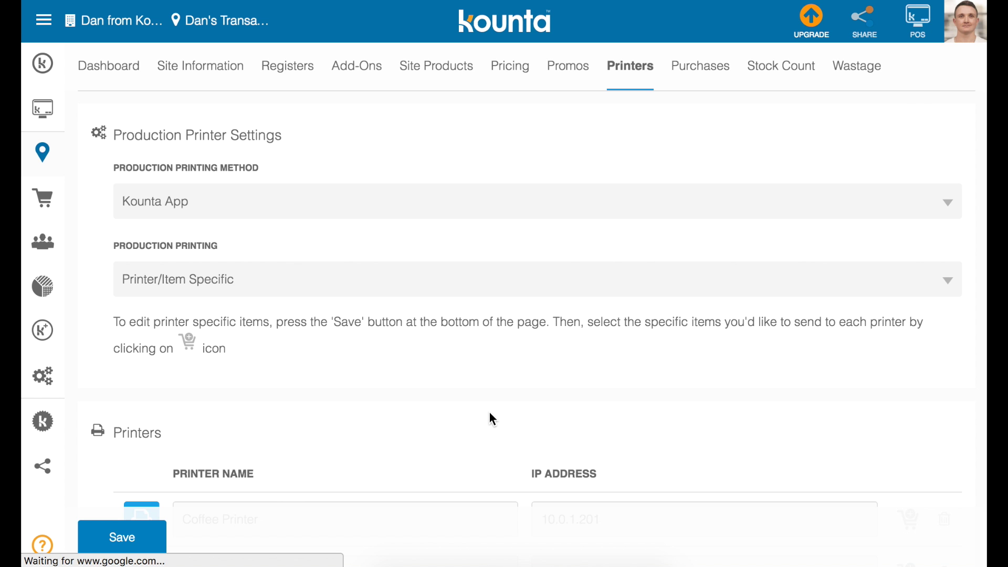
pyautogui.scroll(-6, 490, 411)
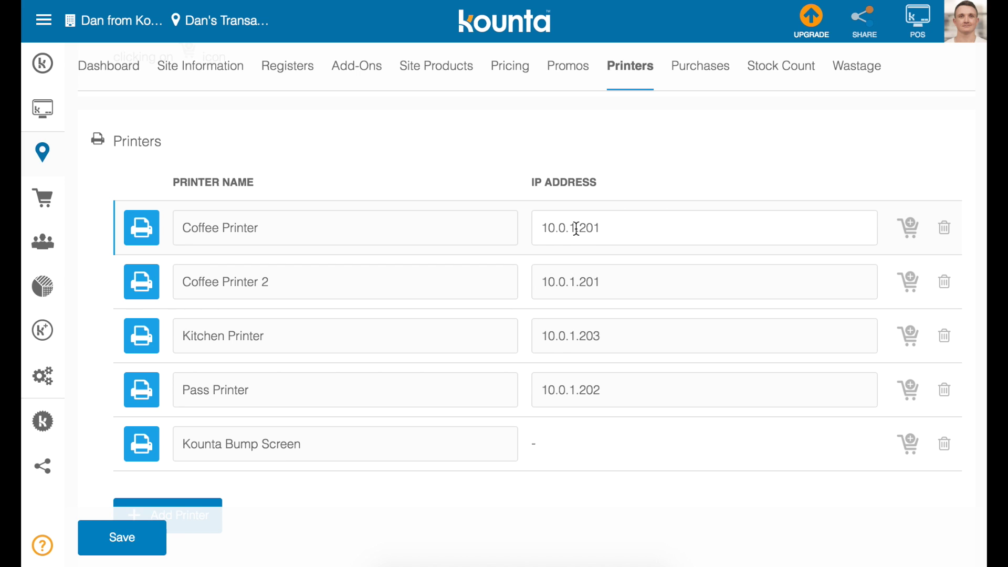
pyautogui.click(349, 282)
# - Replace Coffee with the Food category (18/18) on Coffee Printer 2 and save
pyautogui.click(909, 286)
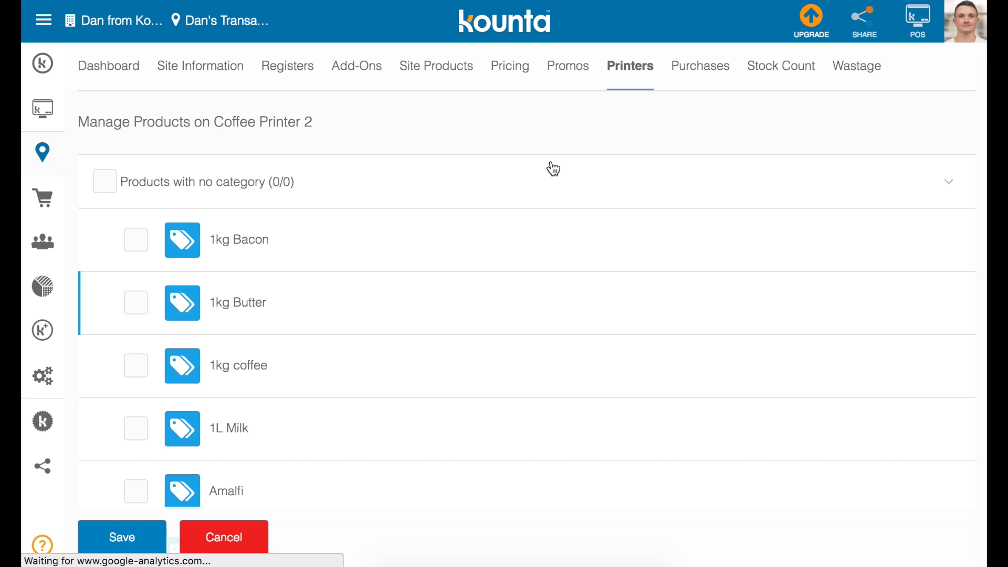
pyautogui.scroll(-5, 192, 264)
pyautogui.click(102, 249)
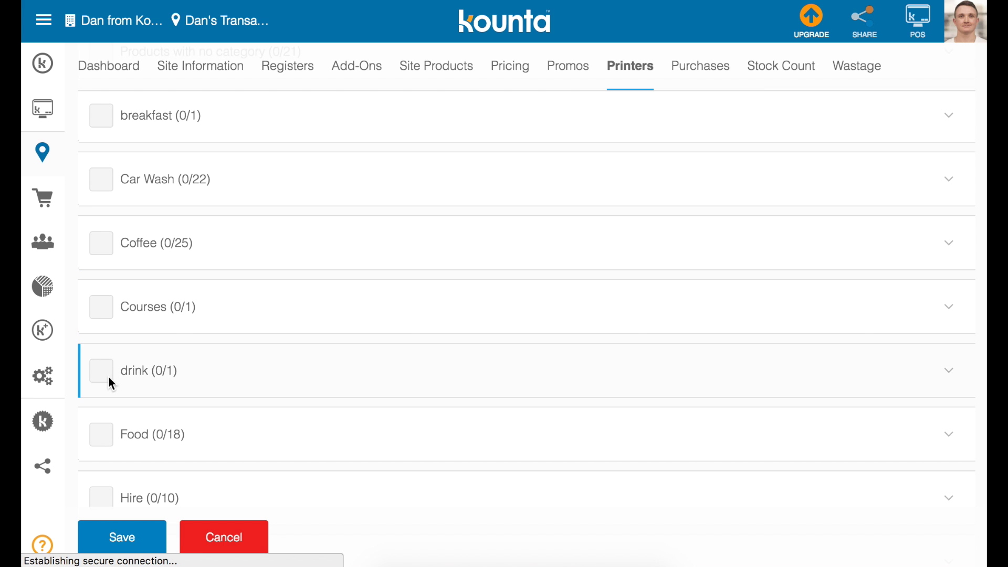
pyautogui.scroll(-3, 108, 383)
pyautogui.click(102, 265)
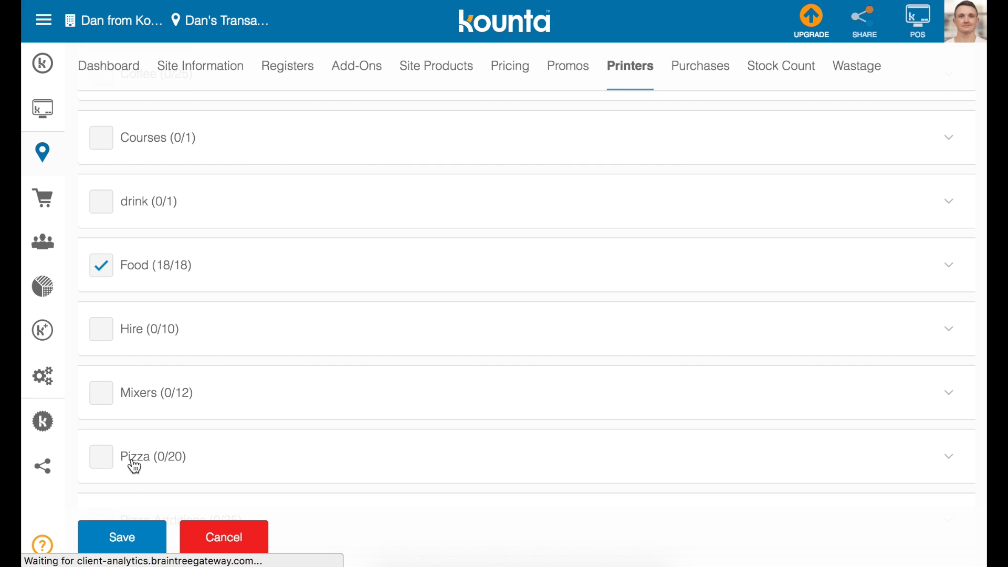
pyautogui.click(131, 536)
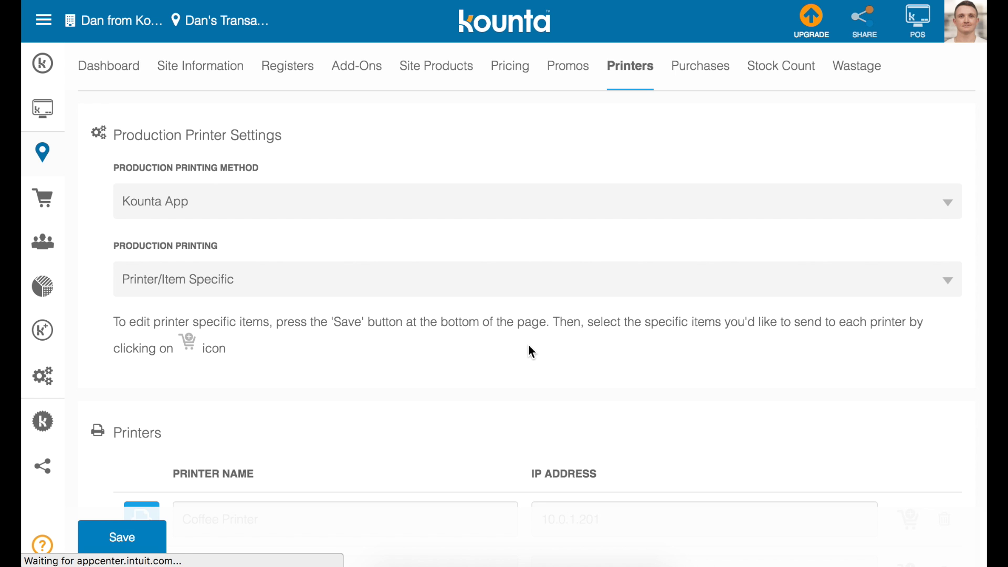
# - Delete the Coffee Printer 2 row and confirm the deletion
pyautogui.scroll(-5, 529, 344)
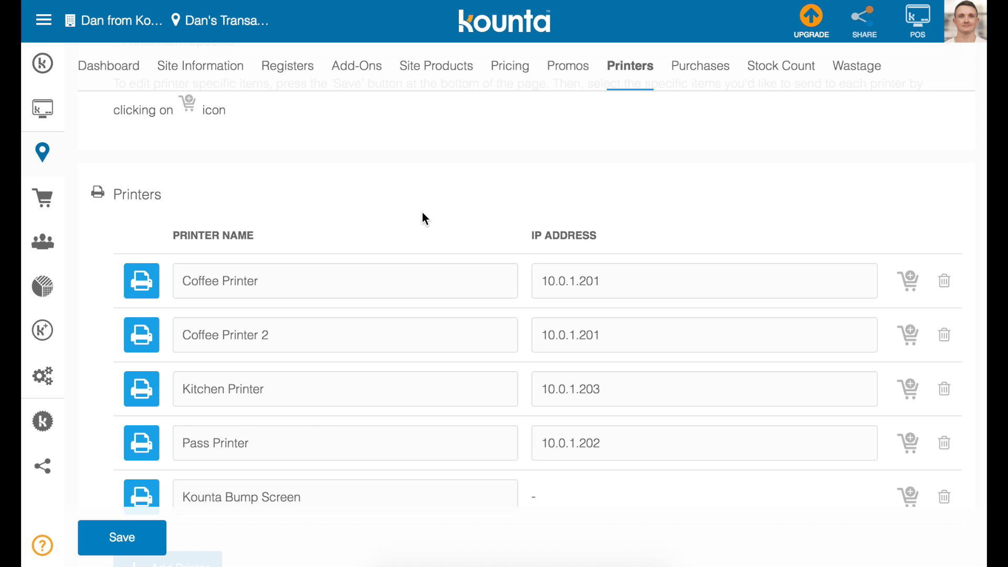
pyautogui.click(945, 338)
pyautogui.click(496, 412)
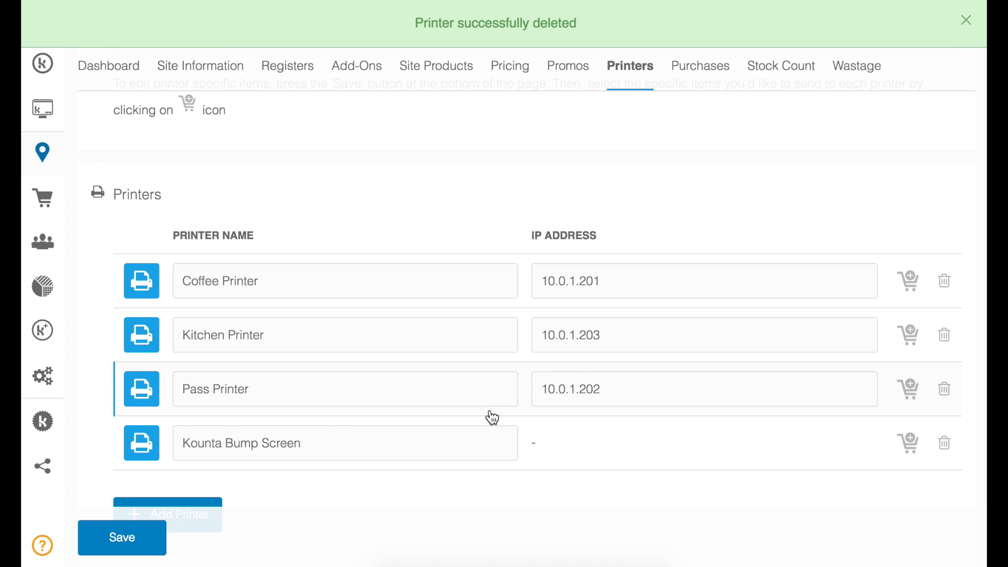
pyautogui.scroll(5, 497, 360)
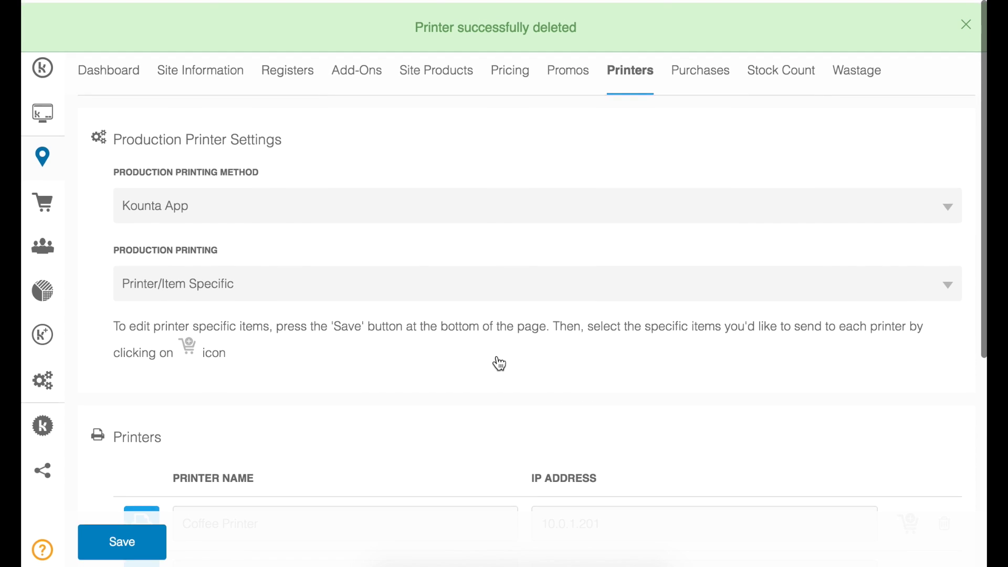
# - Set Production Printing Method to Intelligent Print Server and save the settings
pyautogui.click(494, 206)
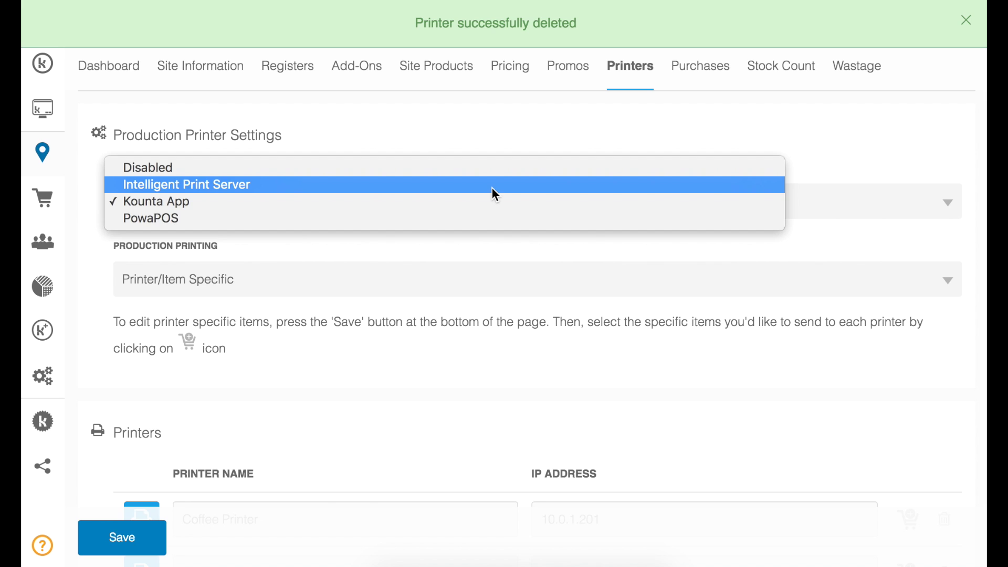
pyautogui.press('Escape')
pyautogui.scroll(-8, 452, 300)
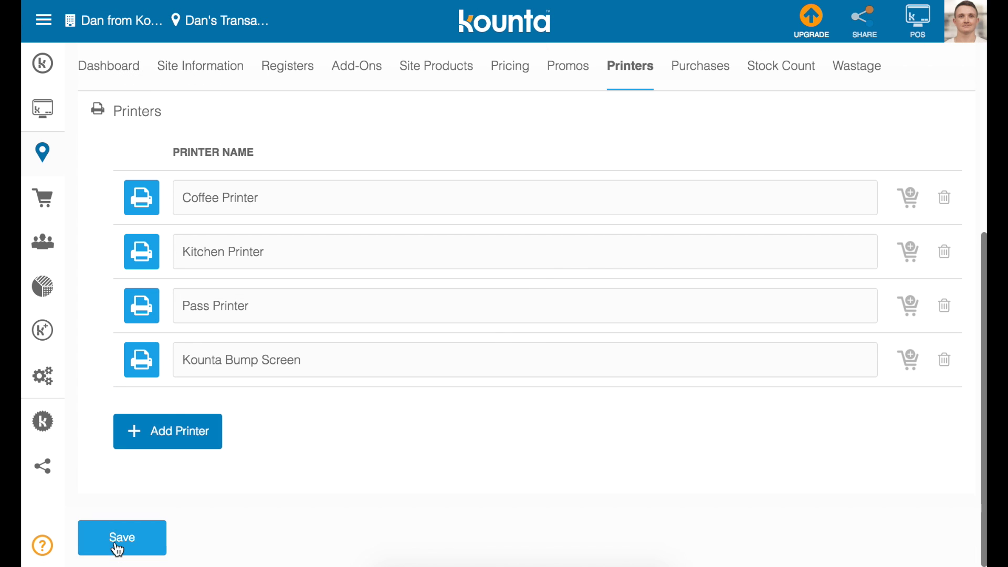
pyautogui.click(115, 542)
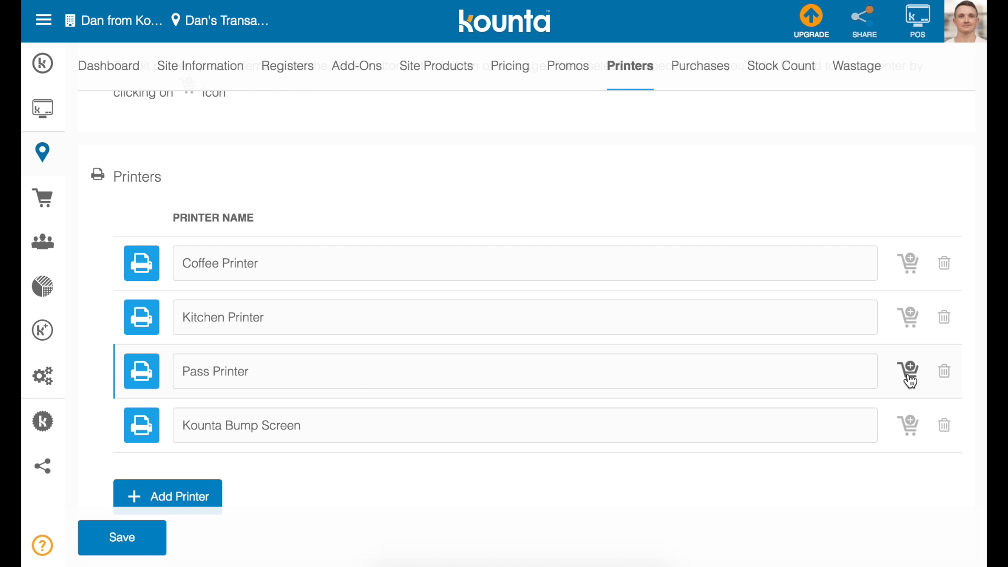
# - Create a fifth printer named 'Coffee Printer 2' in the Add Printer dialog
pyautogui.click(189, 499)
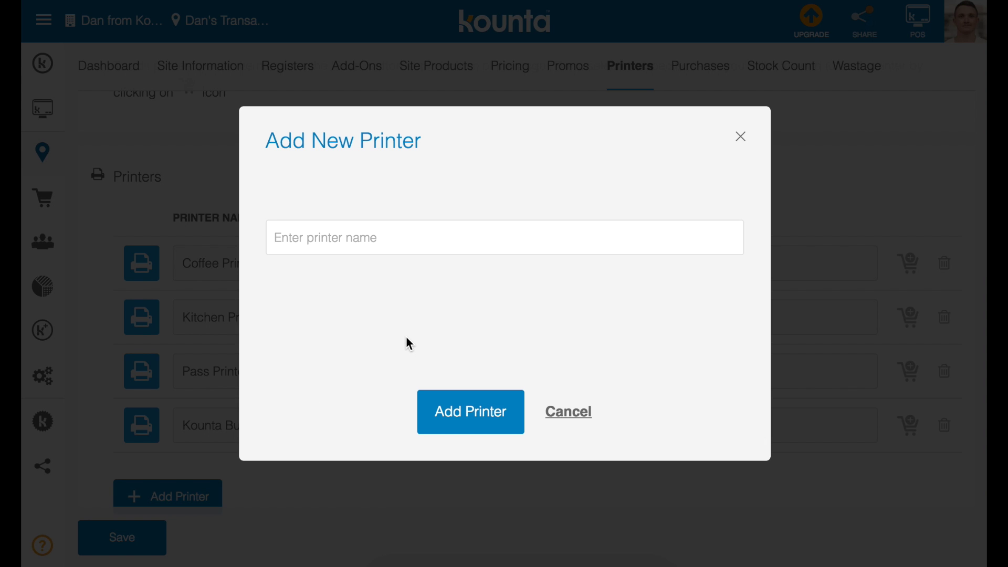
pyautogui.write('Co')
pyautogui.write('ffee')
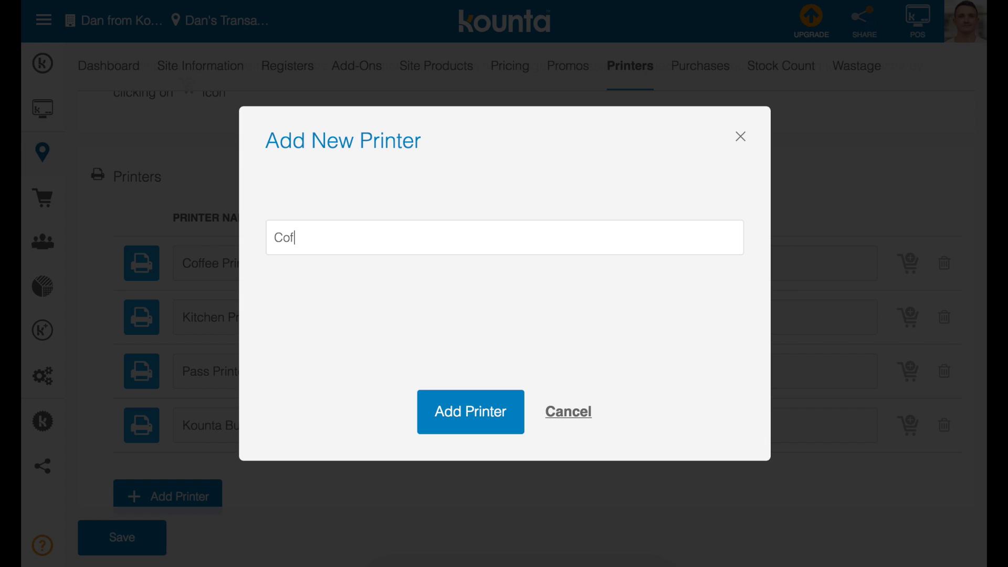
pyautogui.write(' Printer')
pyautogui.write('2')
pyautogui.click(486, 425)
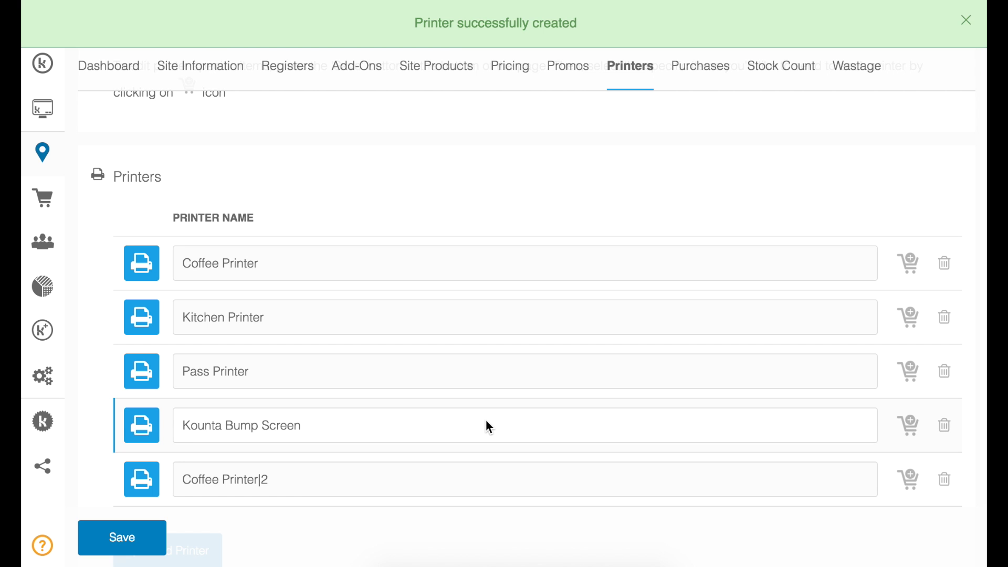
pyautogui.click(913, 486)
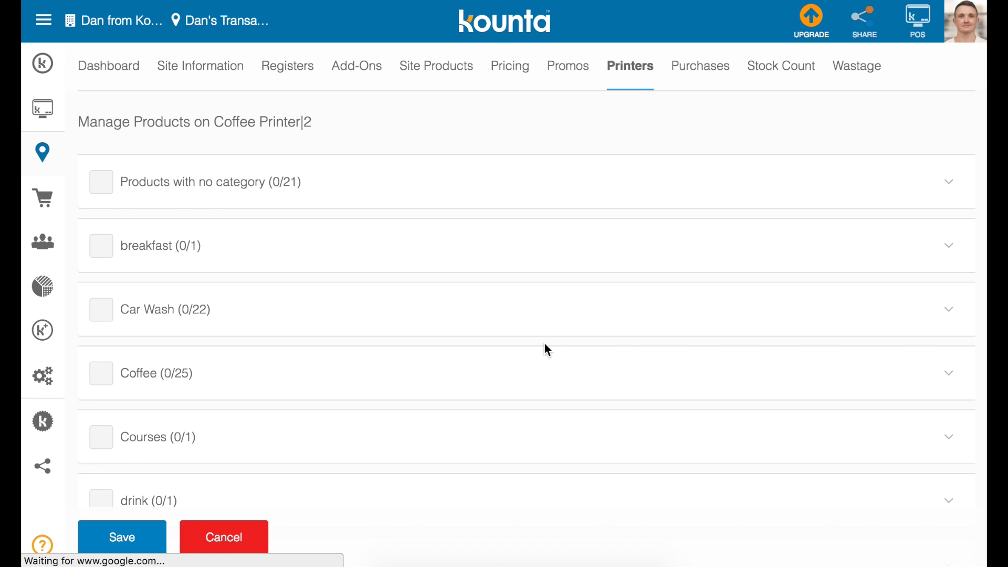
# - Tick Coffee (25/25) for Coffee Printer 2 and save
pyautogui.click(103, 375)
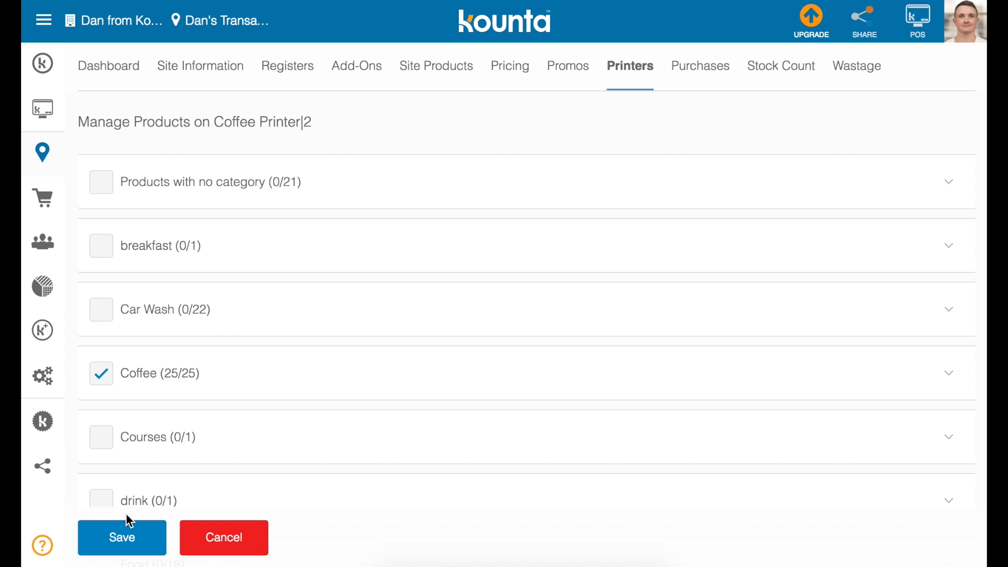
pyautogui.click(127, 531)
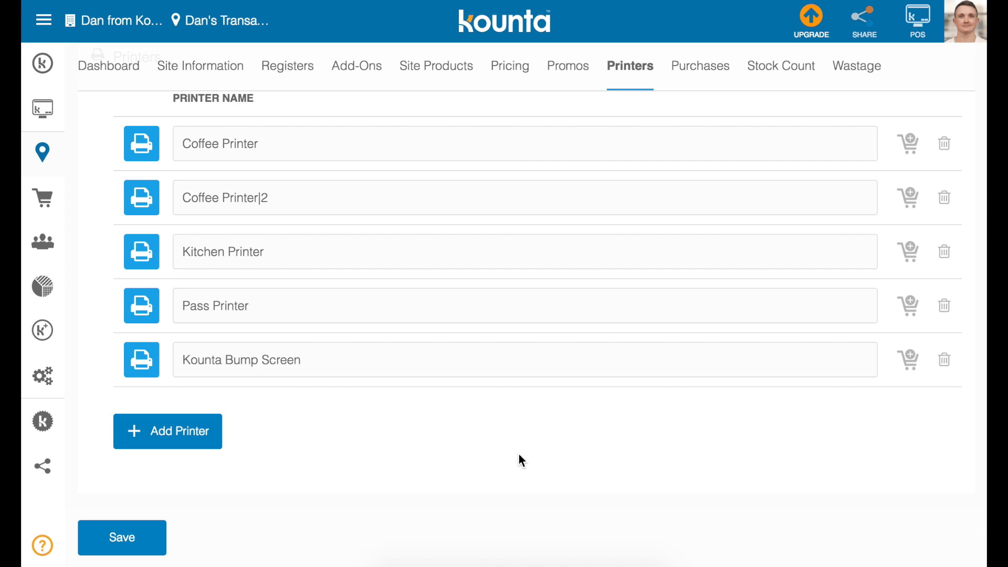
pyautogui.scroll(3, 519, 455)
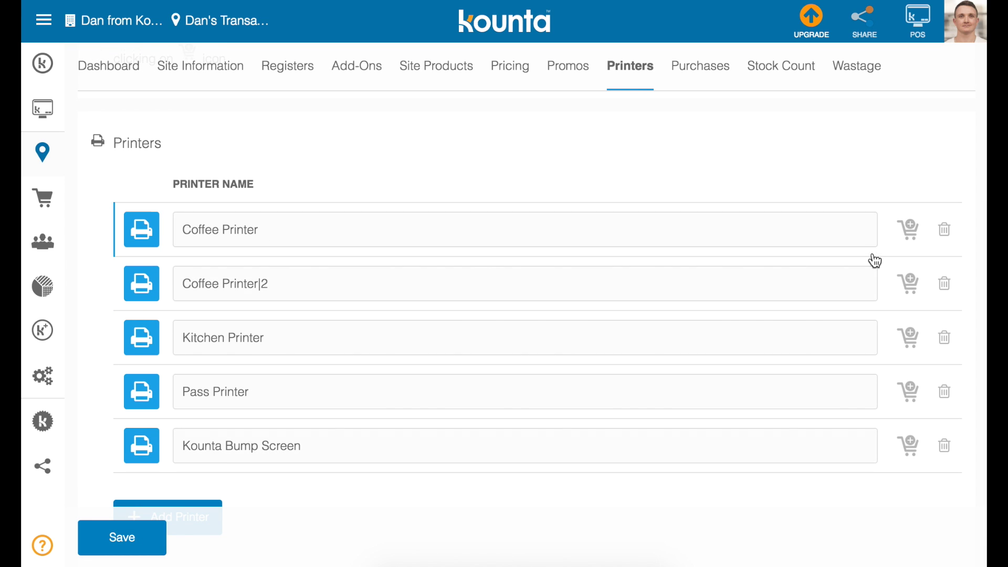
# - Untick Coffee and tick Food (18/18) on Coffee Printer 2, then save
pyautogui.click(914, 292)
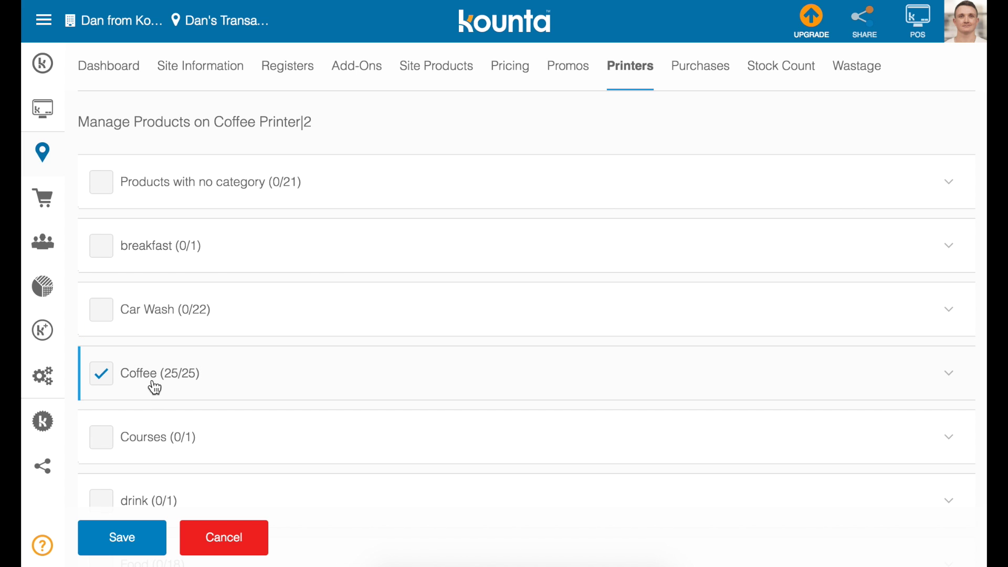
pyautogui.click(100, 371)
pyautogui.scroll(-3, 105, 405)
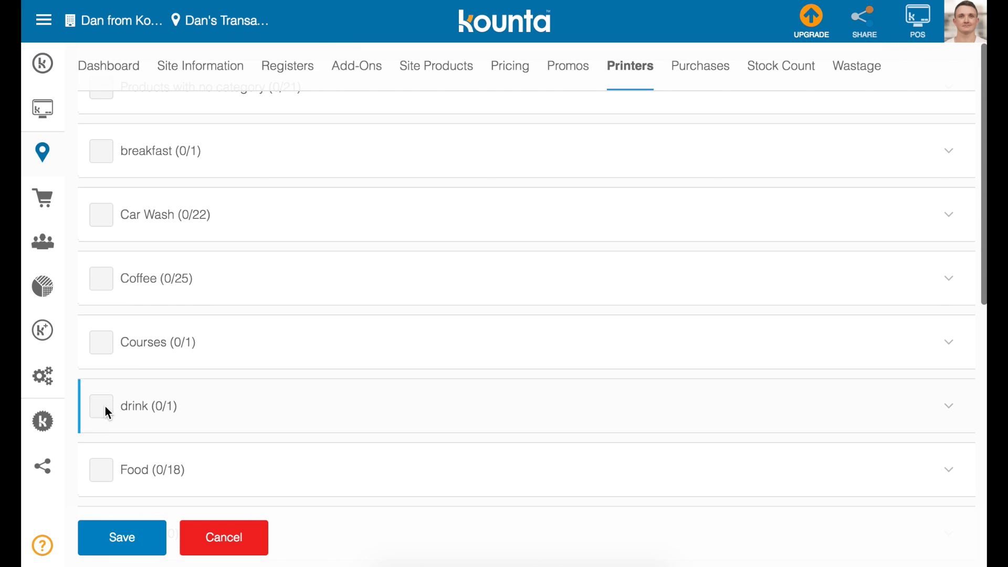
pyautogui.click(101, 471)
pyautogui.click(125, 535)
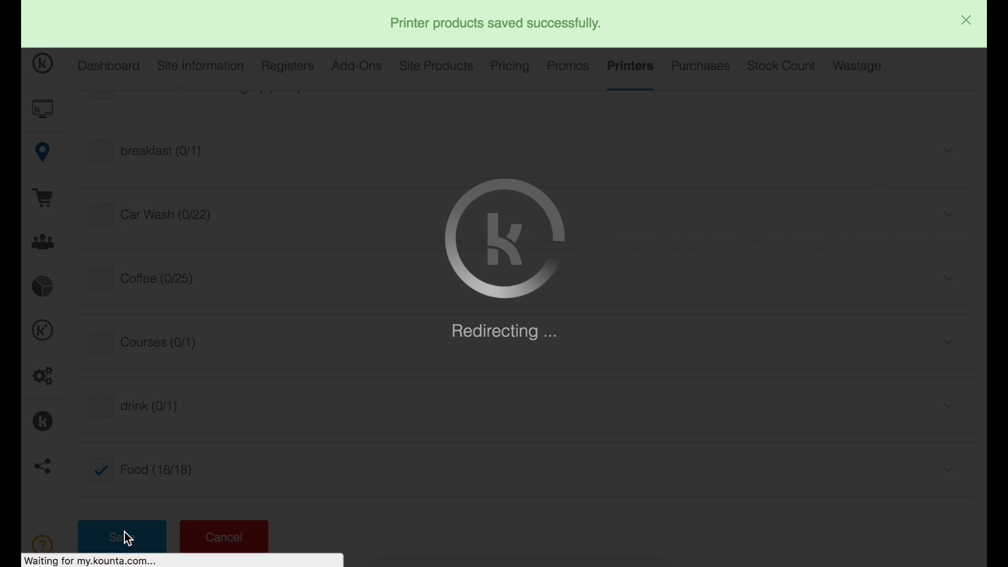
pyautogui.scroll(-2, 225, 418)
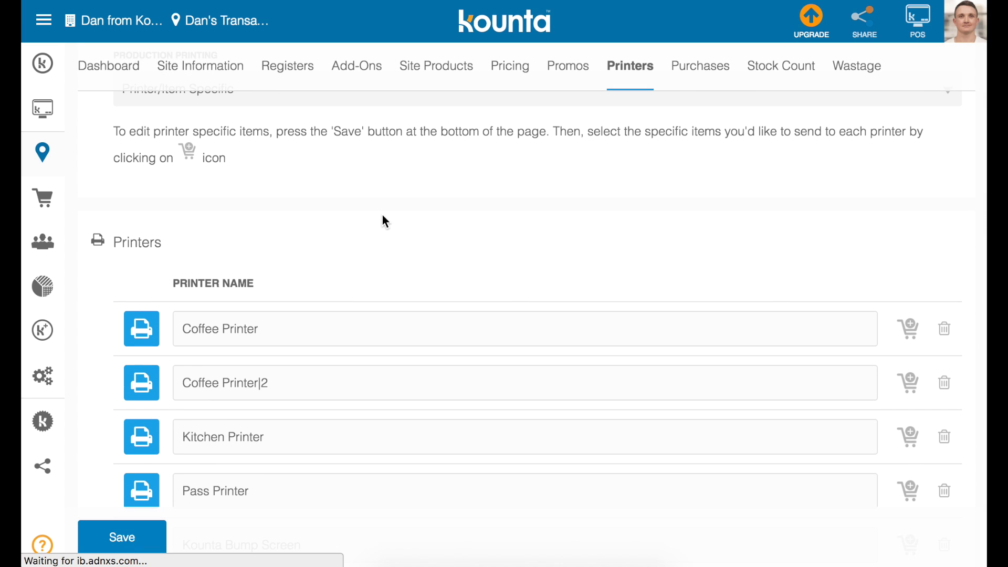